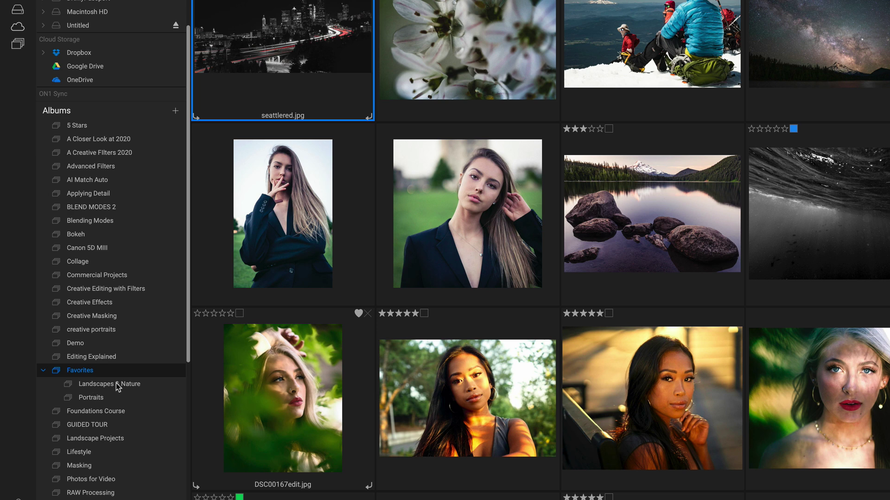
# Select all nine photos in the Landscapes & Nature album and open them in Print.
pyautogui.click(97, 383)
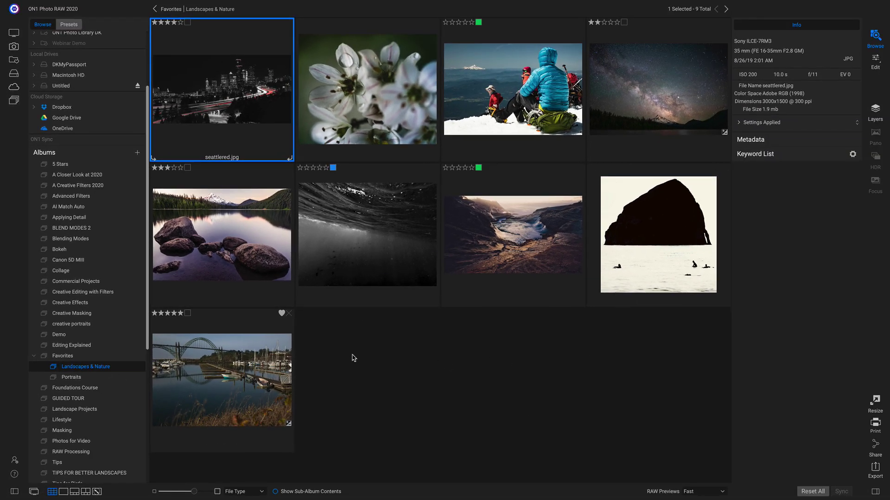
pyautogui.press('super+a')
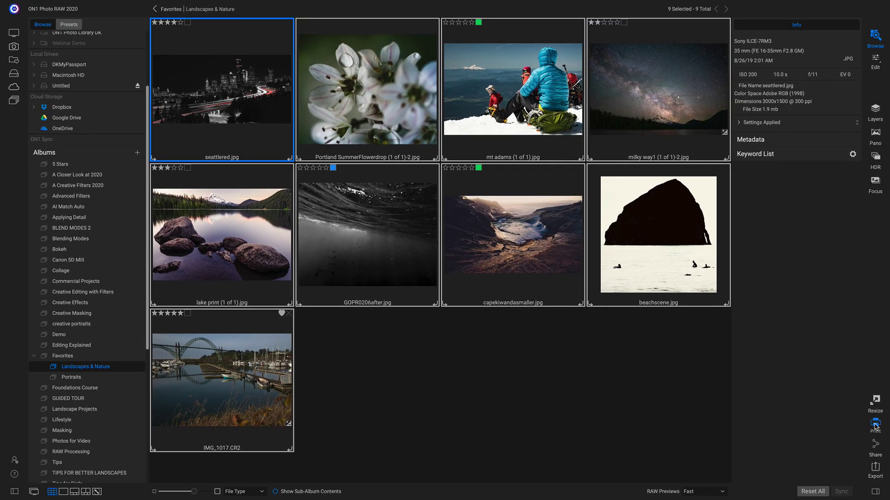
pyautogui.click(872, 405)
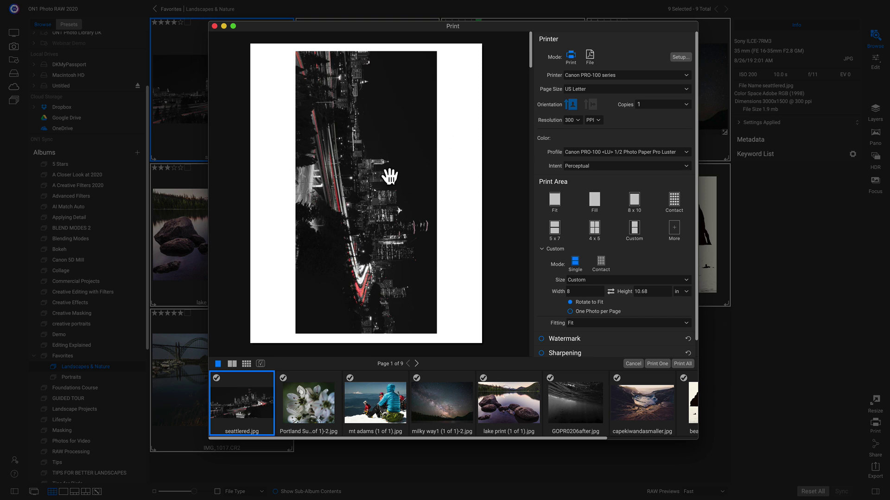
# Scroll through the print preview and switch it to View Facing Pages.
pyautogui.scroll(-1, 530, 45)
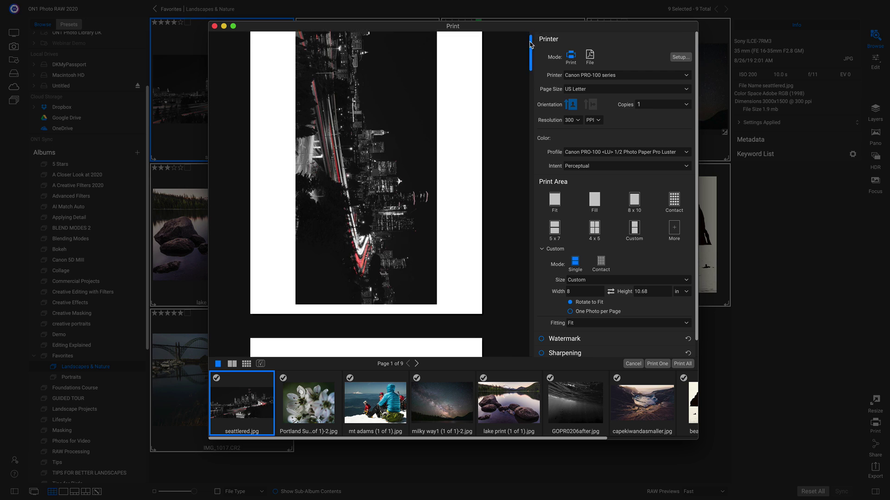
pyautogui.moveTo(531, 45)
pyautogui.mouseDown()
pyautogui.moveTo(531, 122)
pyautogui.moveTo(532, 28)
pyautogui.mouseUp()
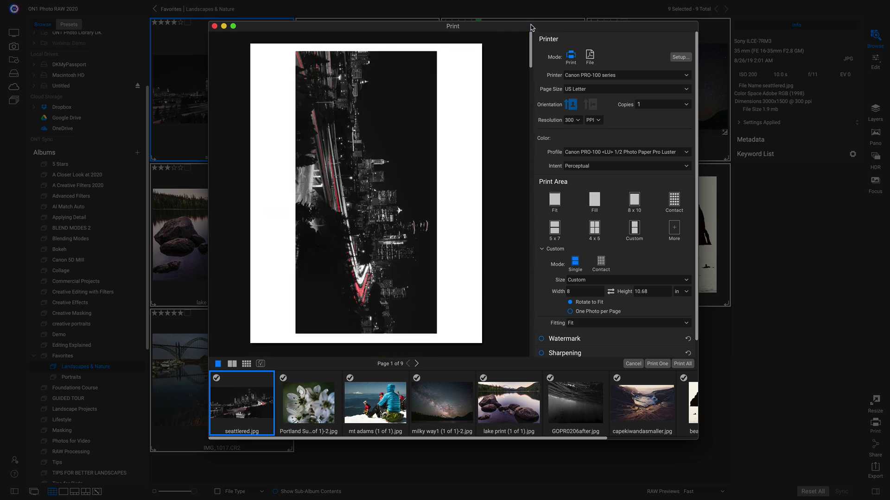
pyautogui.click(232, 364)
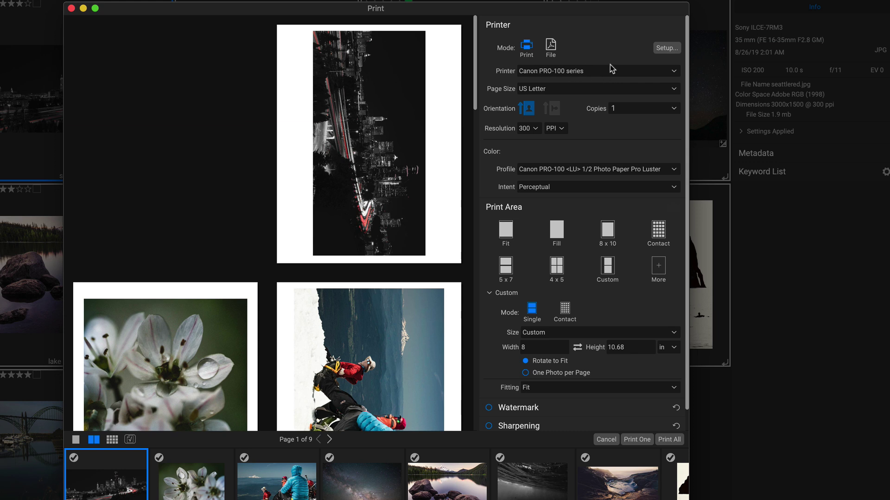
# Keep the Canon PRO-100 series printer, use 8 x 10 landscape pages, and turn off Rotate to Fit.
pyautogui.click(585, 72)
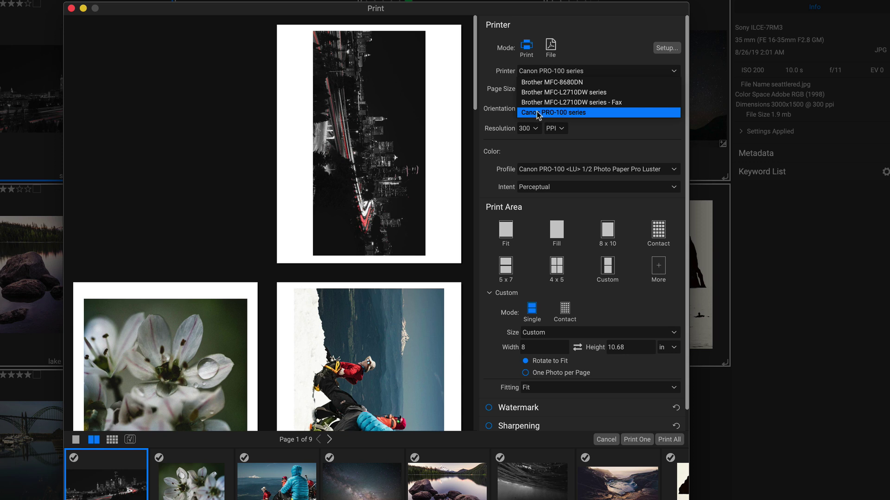
pyautogui.click(561, 113)
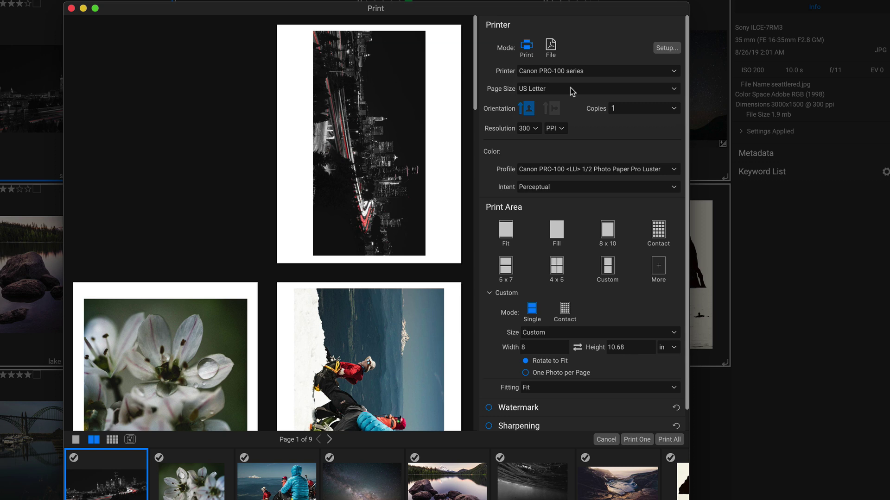
pyautogui.click(569, 88)
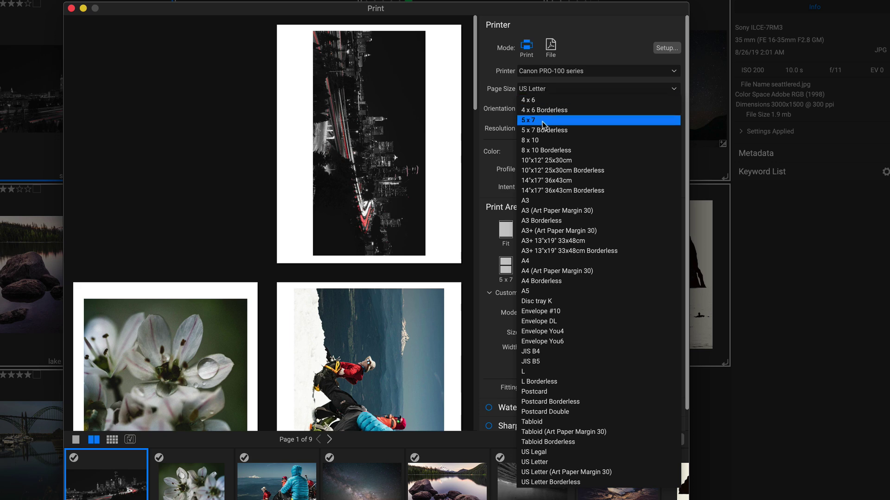
pyautogui.click(550, 140)
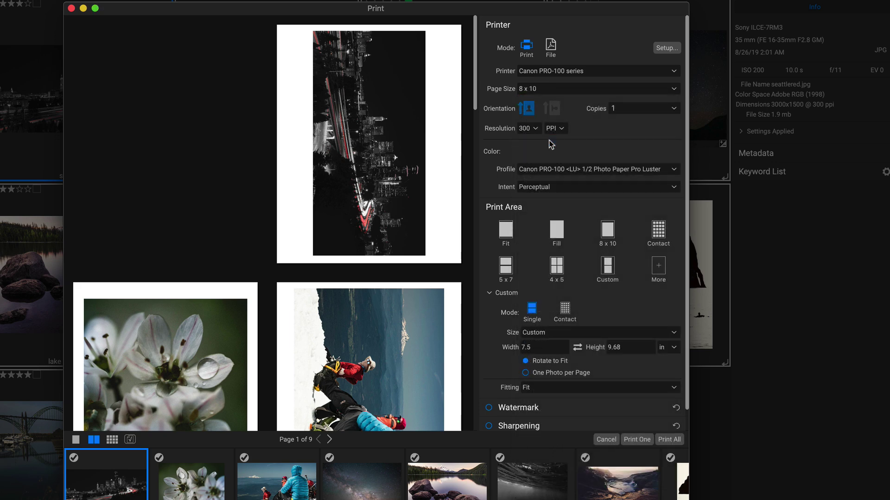
pyautogui.click(554, 109)
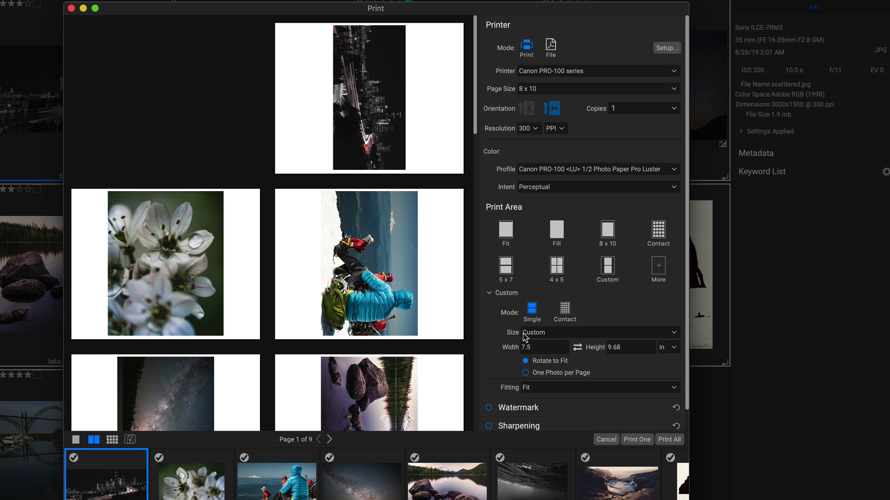
pyautogui.click(526, 362)
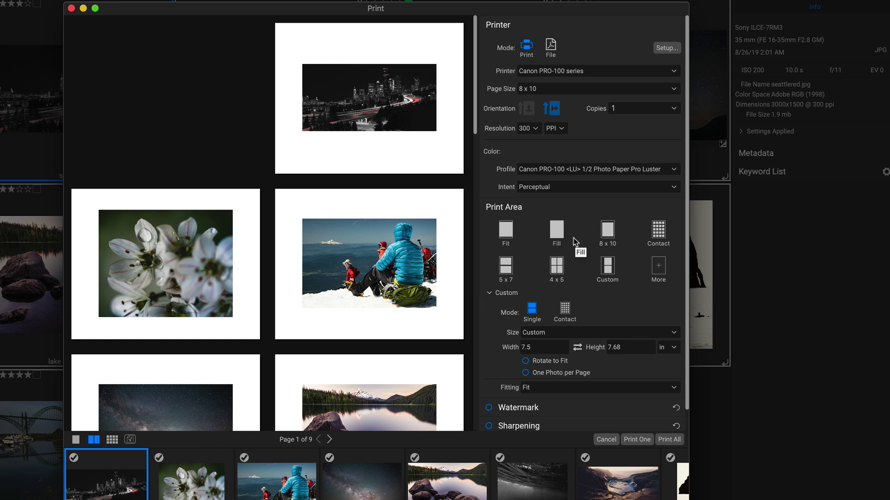
# Pick the 8 x 10 print size, try Fill fitting, then return Fitting to Fit.
pyautogui.click(576, 334)
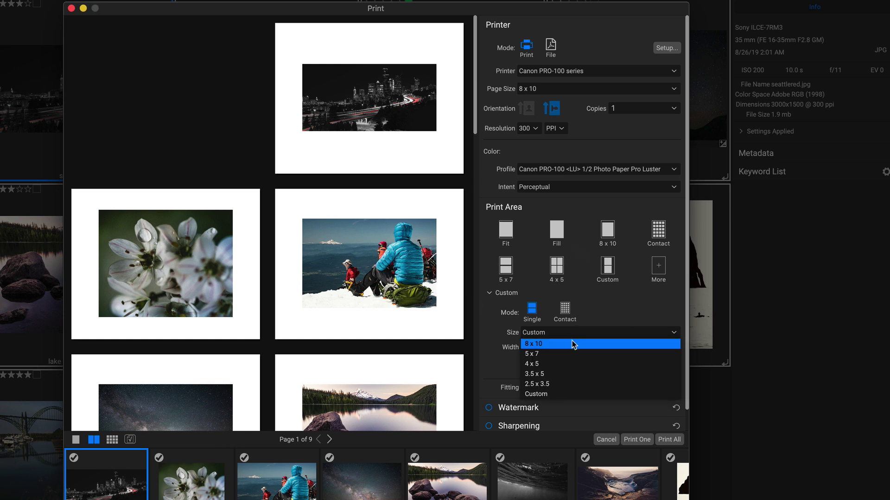
pyautogui.click(574, 345)
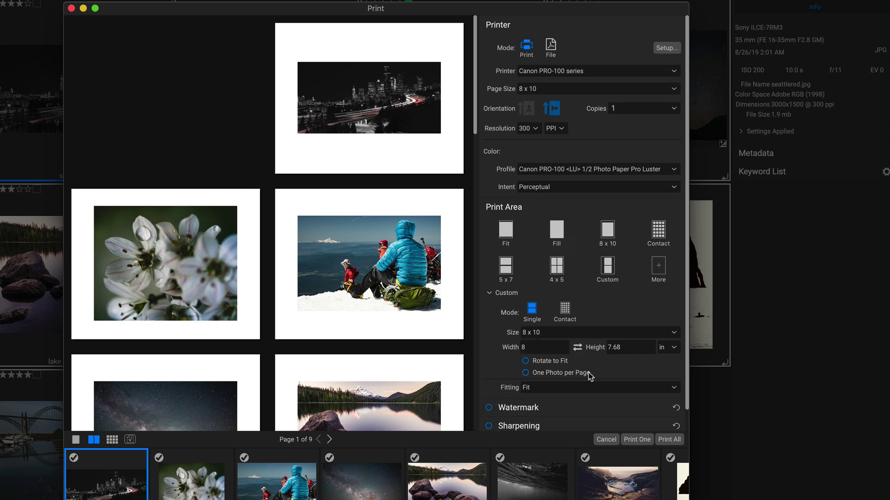
pyautogui.click(593, 387)
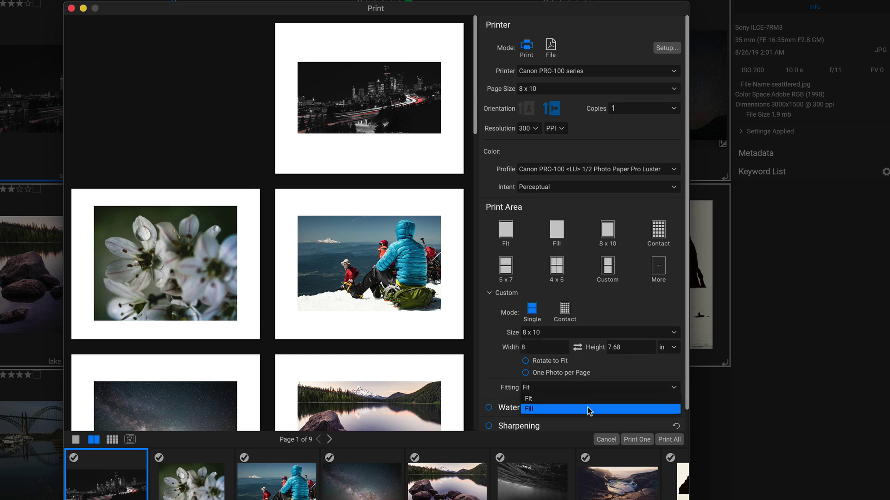
pyautogui.click(588, 407)
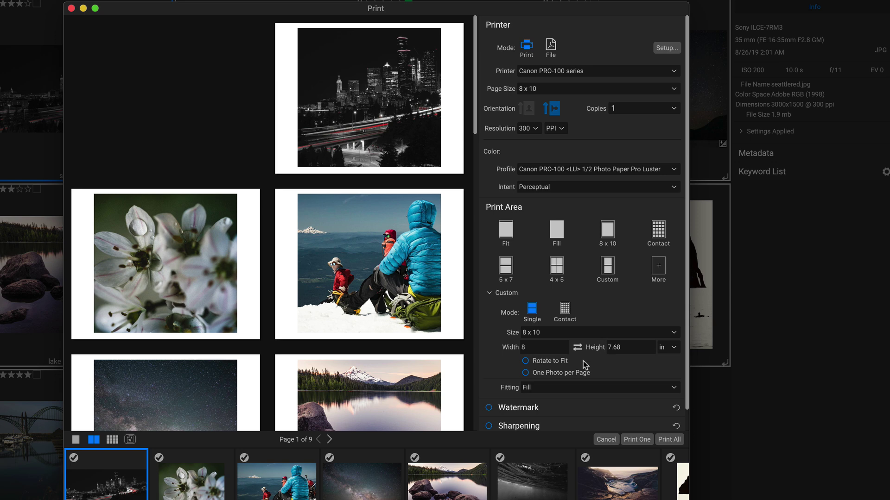
pyautogui.click(560, 387)
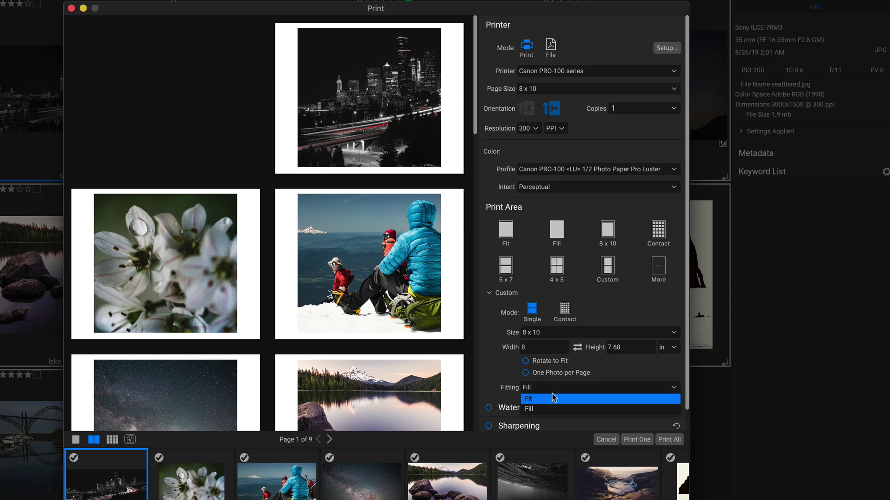
pyautogui.click(554, 397)
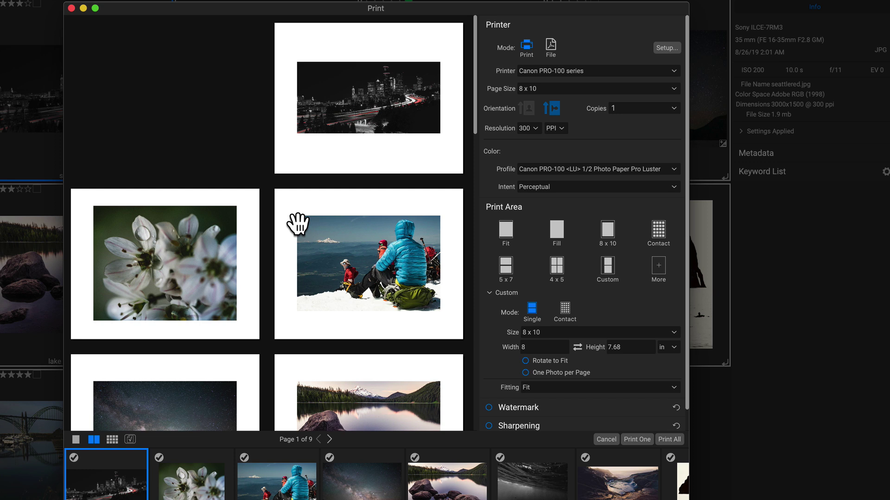
# Choose the Canon PRO-100 <SG> 1/2 Photo Paper Plus Semi-Gloss profile, keeping Perceptual intent.
pyautogui.click(569, 169)
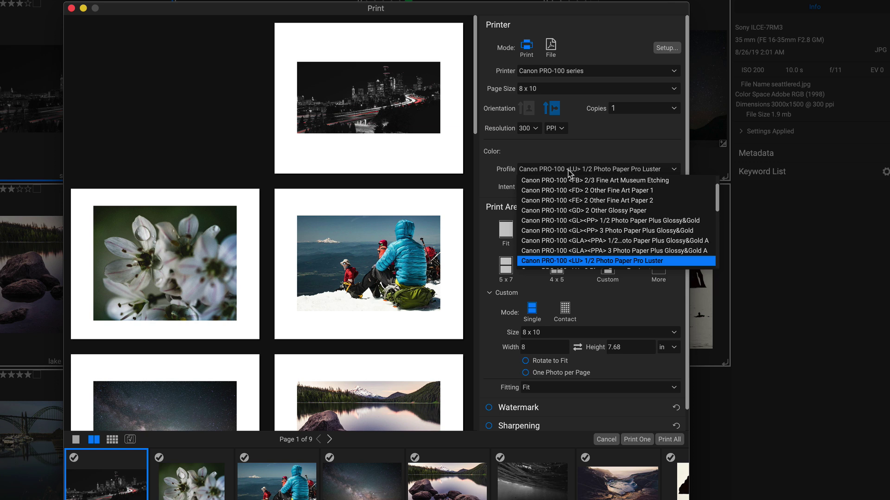
pyautogui.scroll(-5, 579, 199)
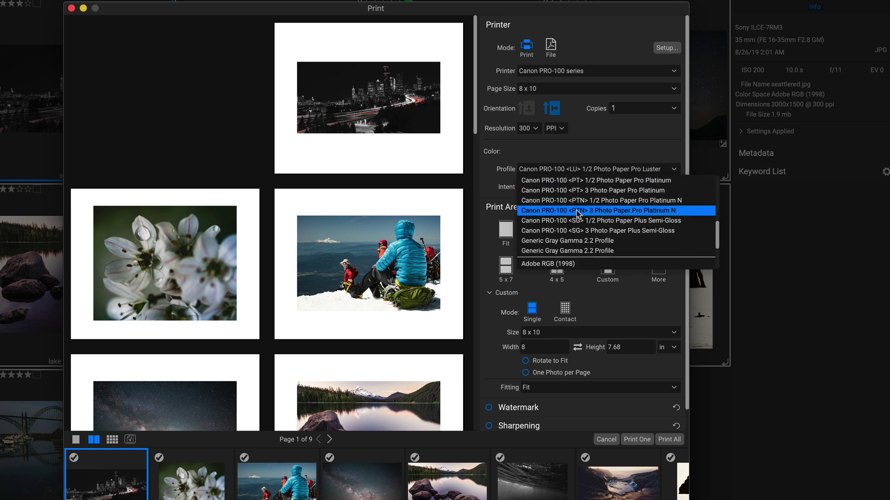
pyautogui.click(598, 221)
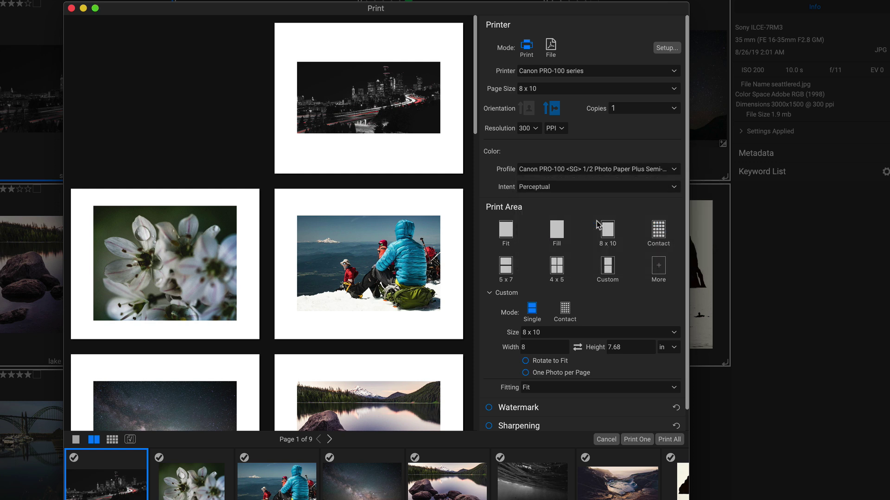
pyautogui.click(569, 185)
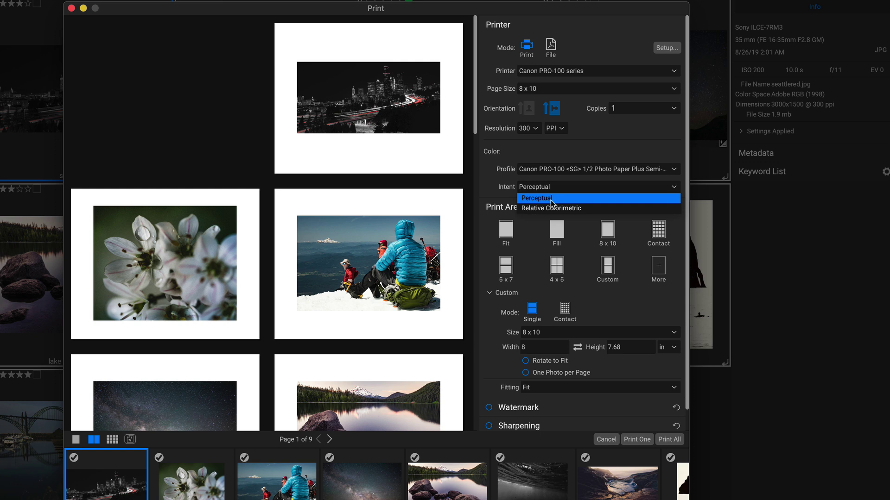
pyautogui.click(546, 198)
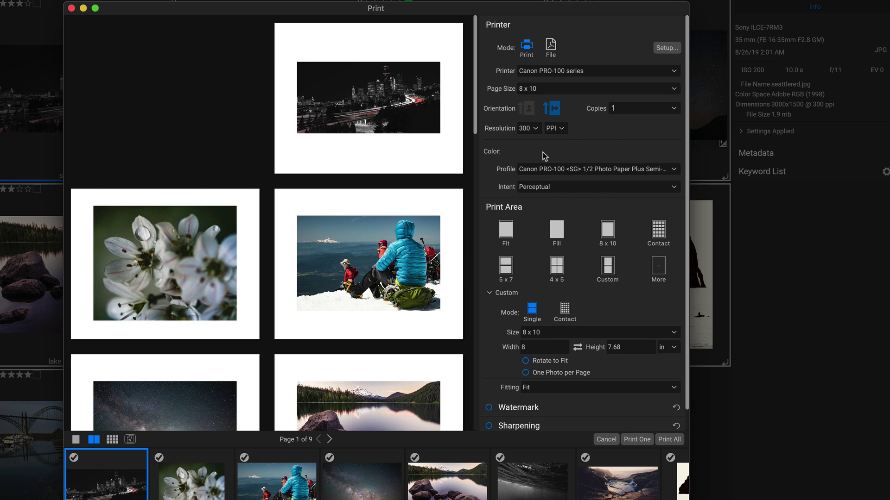
# In printer Setup's Quality & Media, set Media Type to Photo Paper Plus Semi-gloss and save.
pyautogui.click(663, 50)
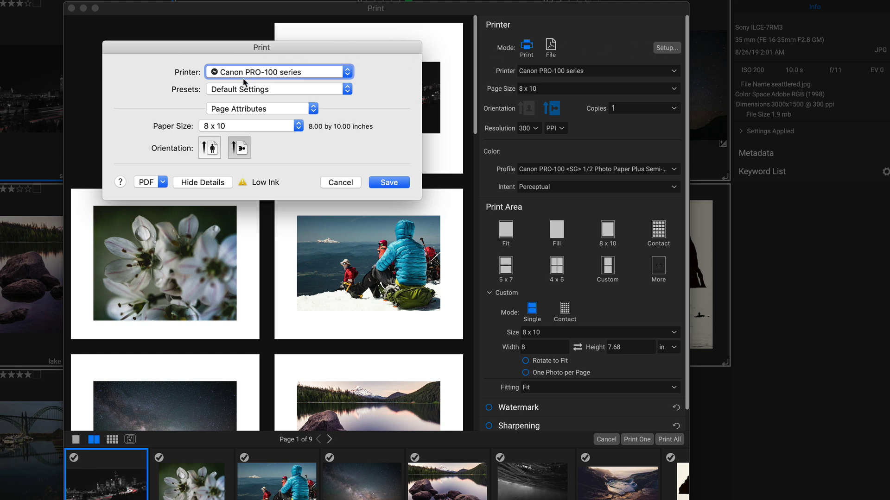
pyautogui.click(264, 108)
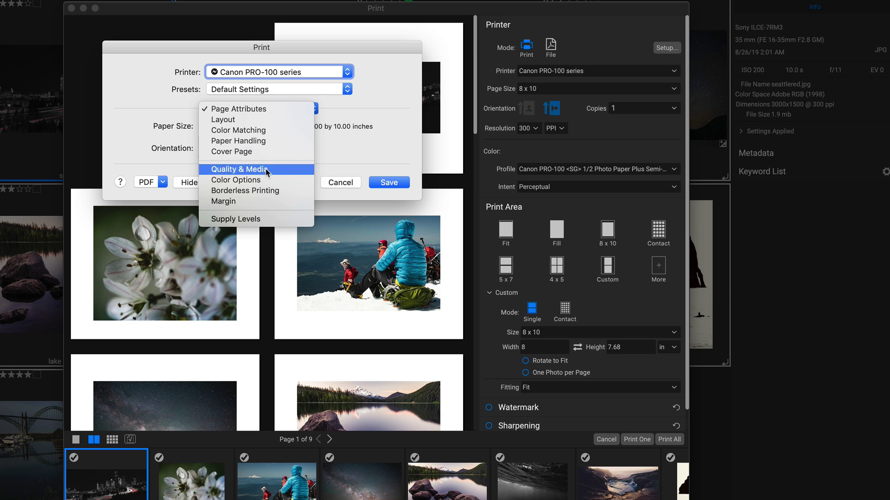
pyautogui.click(245, 170)
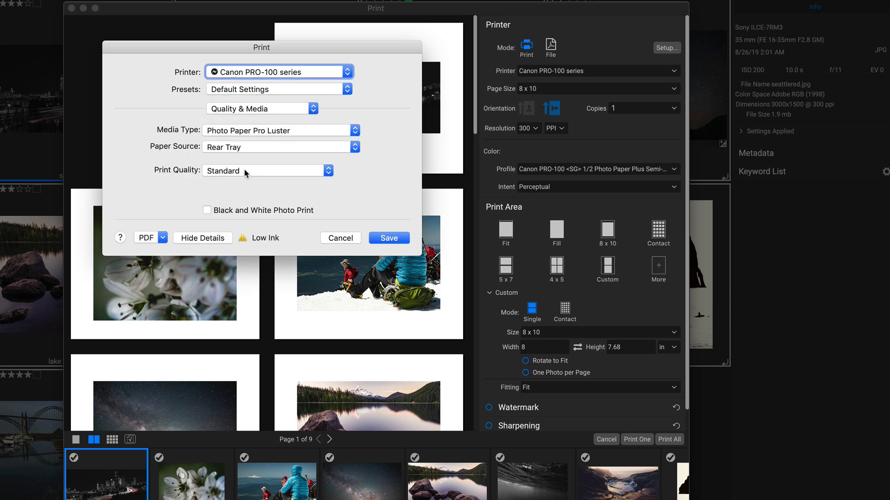
pyautogui.click(276, 133)
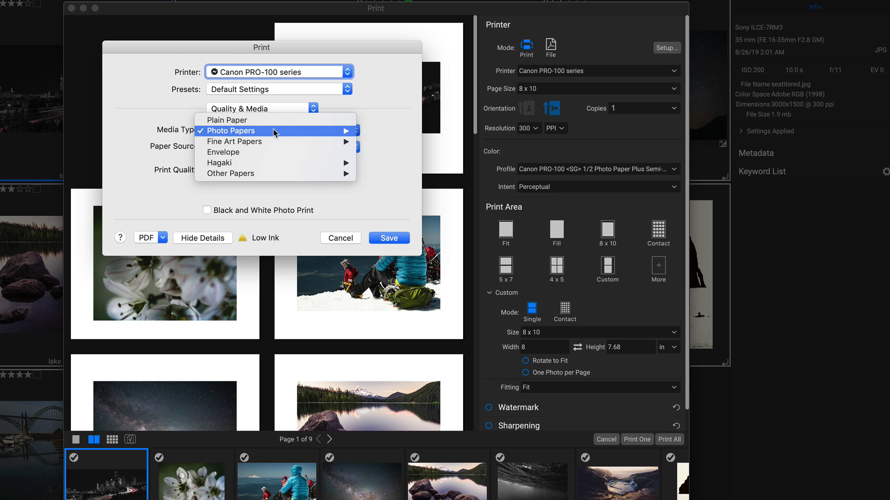
pyautogui.moveTo(282, 132)
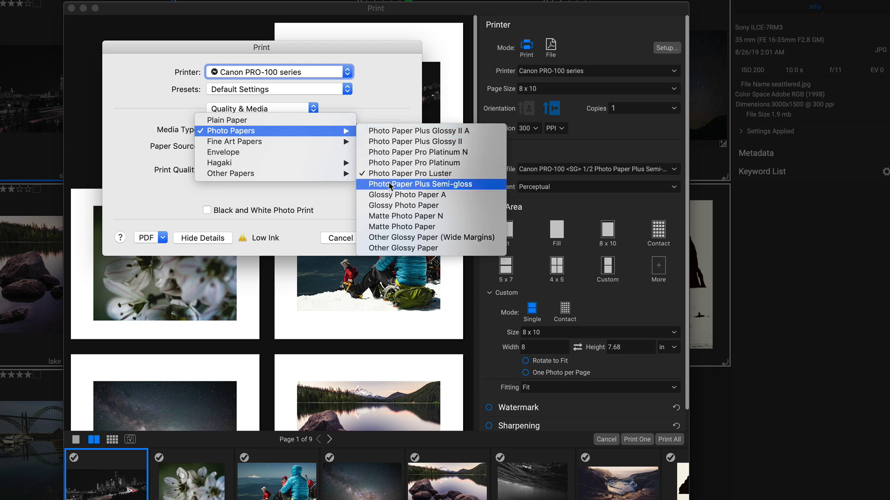
pyautogui.click(437, 187)
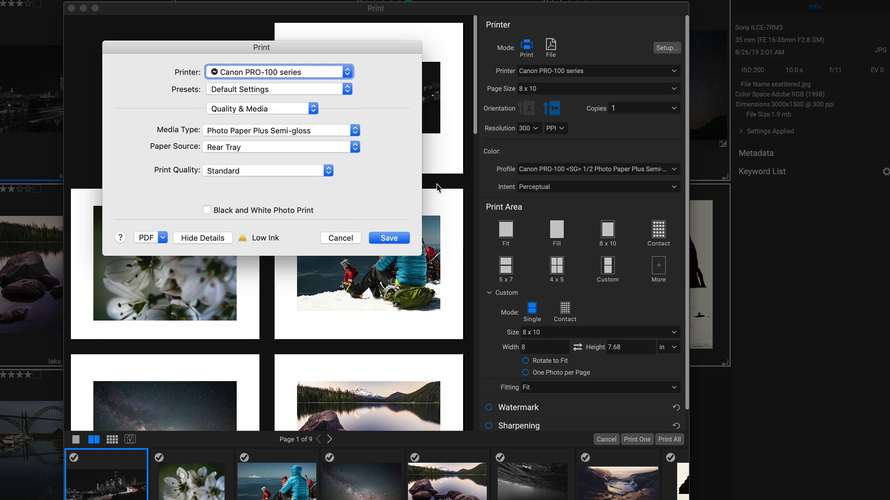
pyautogui.click(394, 236)
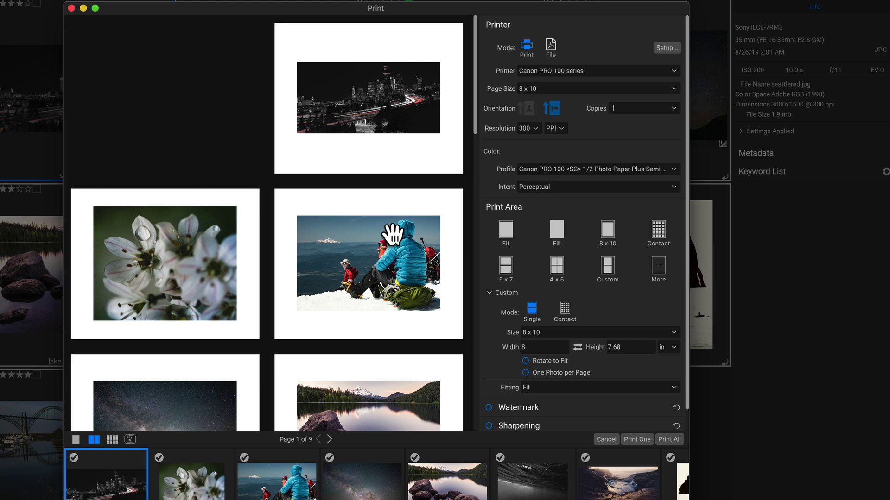
# Enable the watermark using Made_with_ON1.png as the logo file.
pyautogui.scroll(-2, 597, 204)
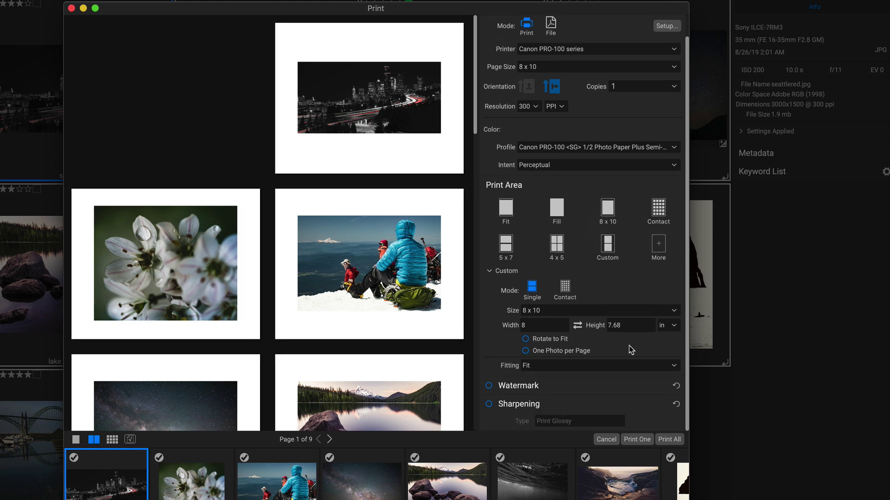
pyautogui.click(662, 386)
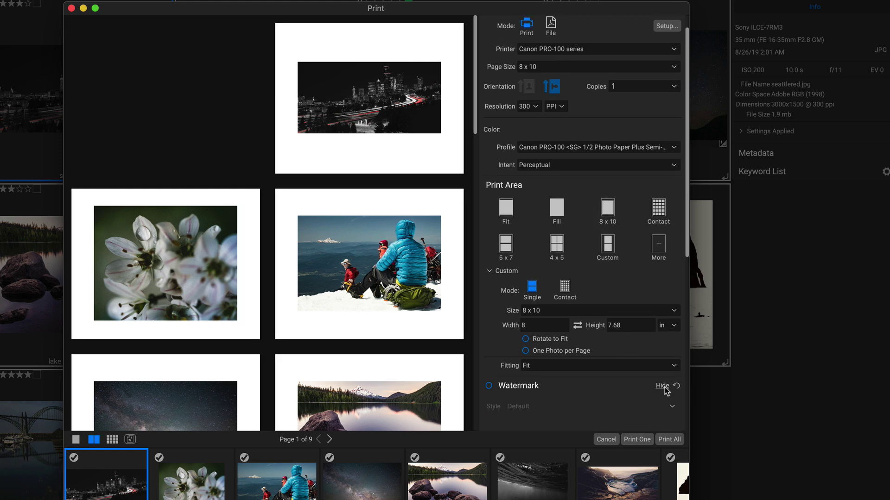
pyautogui.scroll(-10, 623, 393)
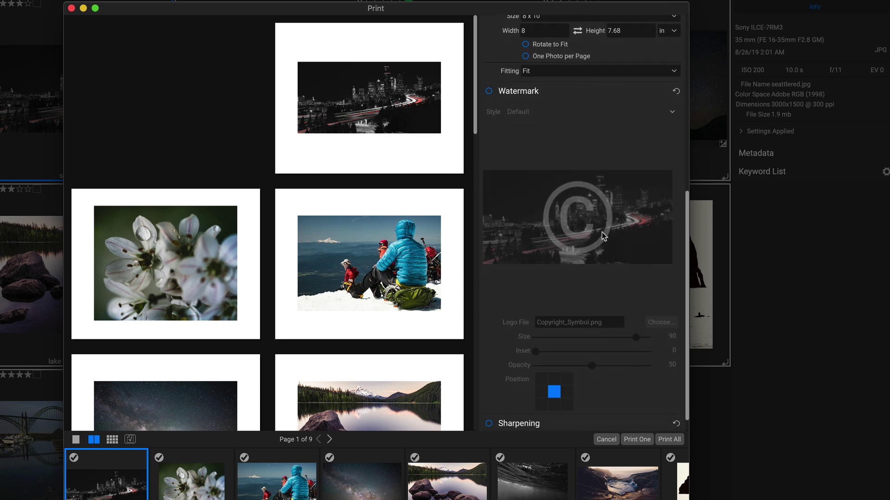
pyautogui.click(489, 91)
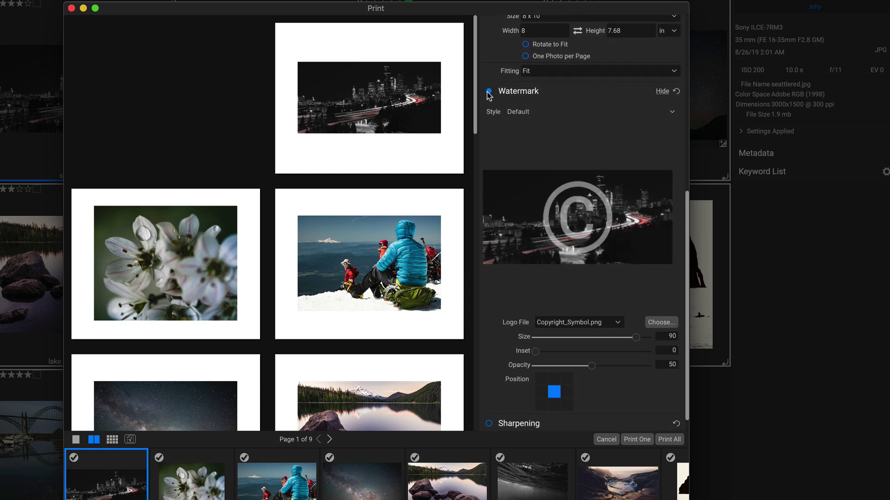
pyautogui.click(607, 323)
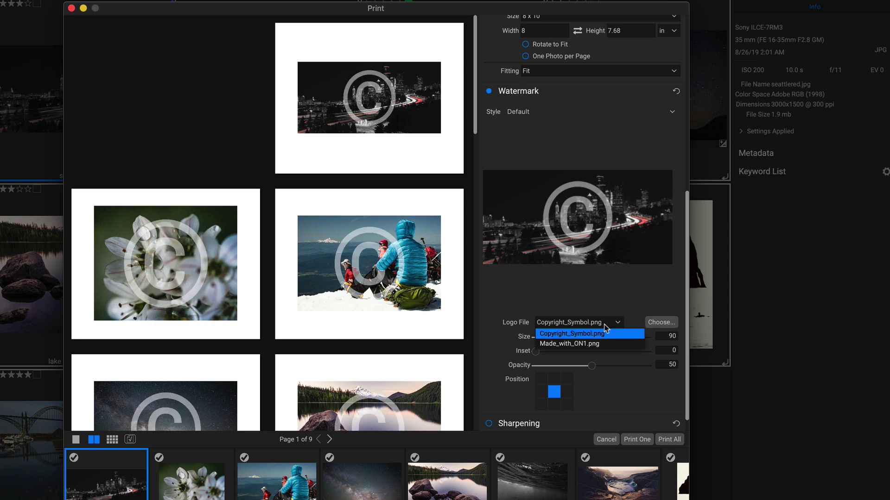
pyautogui.click(596, 344)
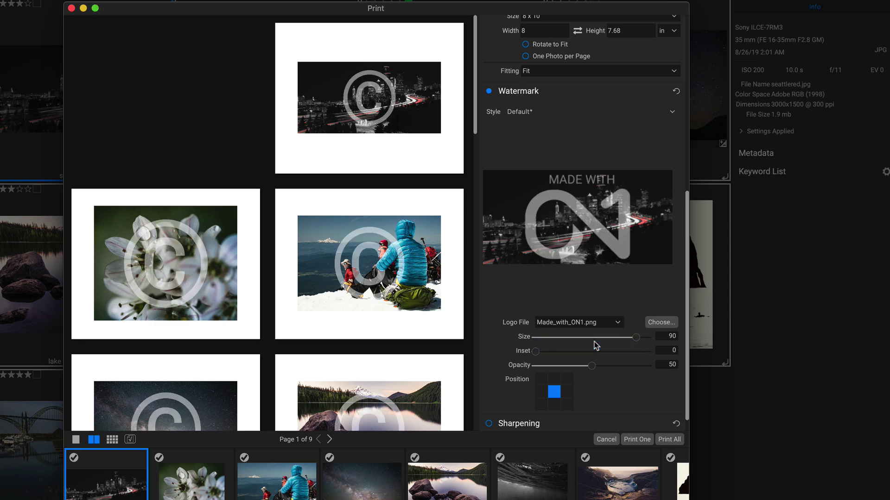
# Place the watermark bottom-right at size 7 with an inset of 4.
pyautogui.click(566, 404)
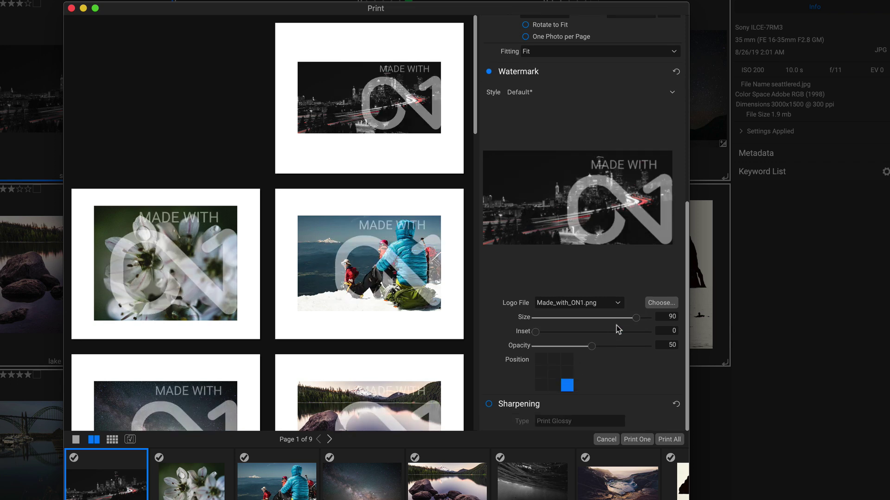
pyautogui.moveTo(636, 319); pyautogui.dragTo(541, 318)
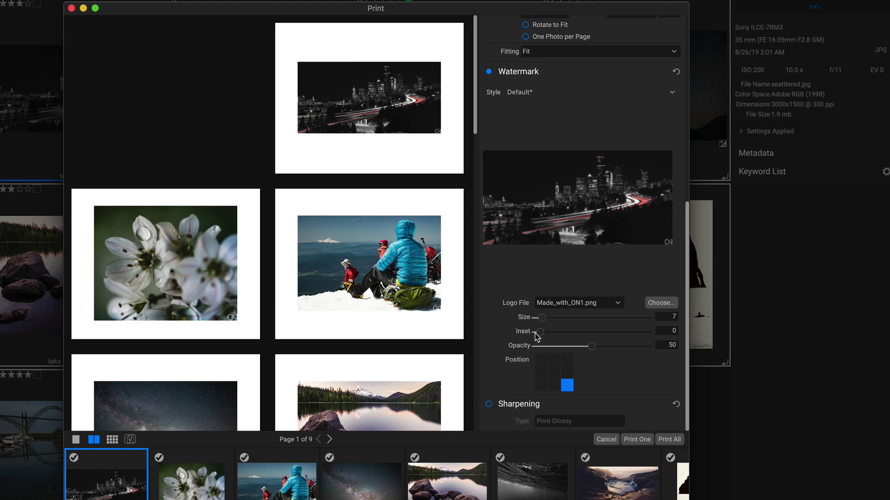
pyautogui.moveTo(535, 332); pyautogui.dragTo(555, 336)
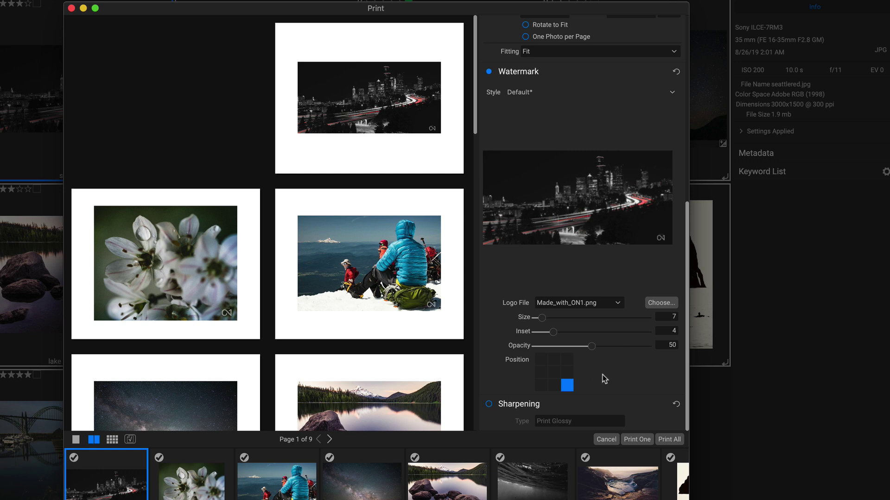
# Turn on sharpening with the Print type and print all nine landscape pages.
pyautogui.click(488, 405)
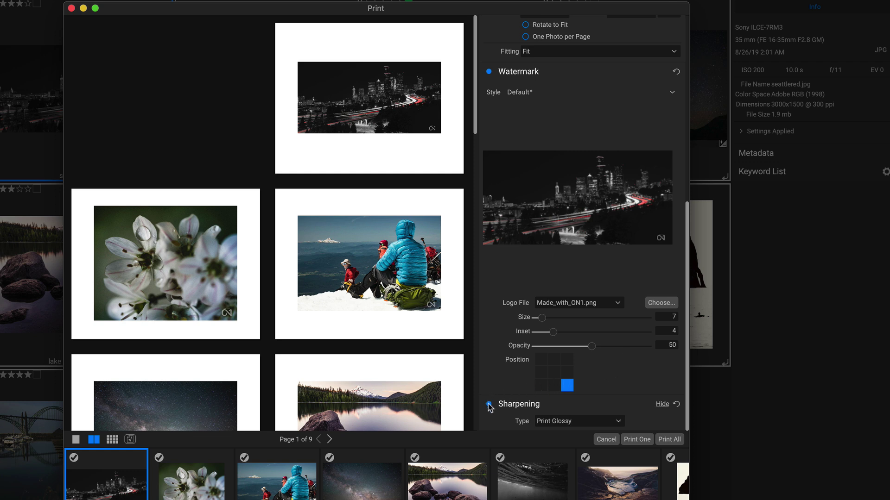
pyautogui.click(580, 423)
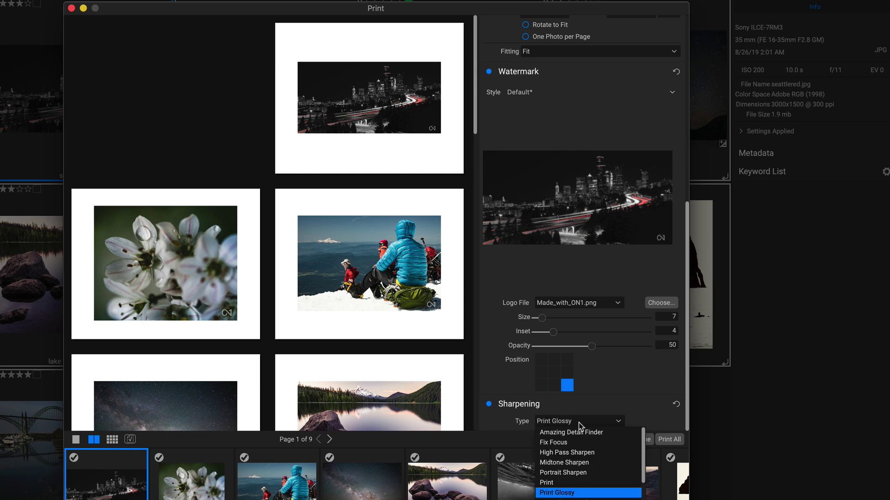
pyautogui.click(583, 483)
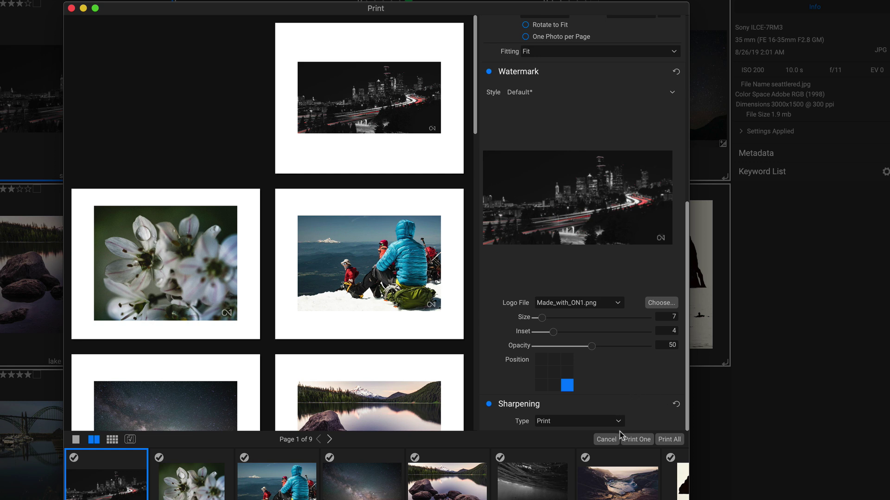
pyautogui.click(666, 439)
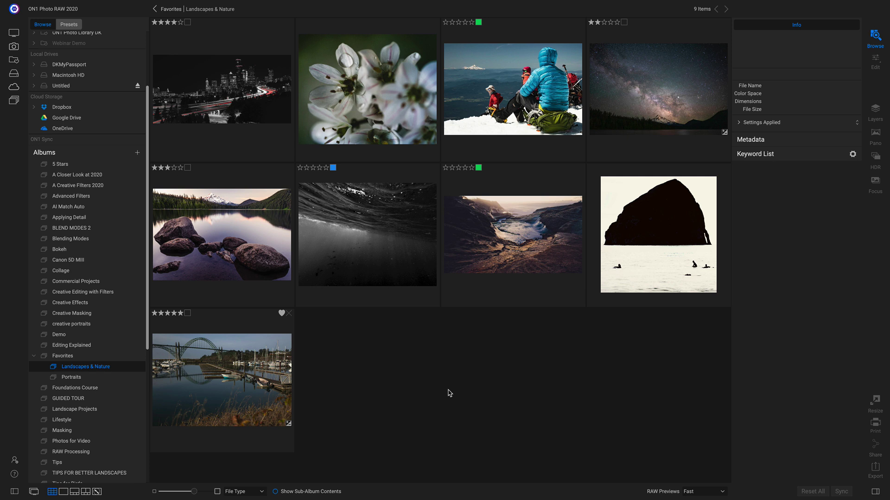
# Select all ten photos in the Portraits favorites album and open them in Print.
pyautogui.click(70, 378)
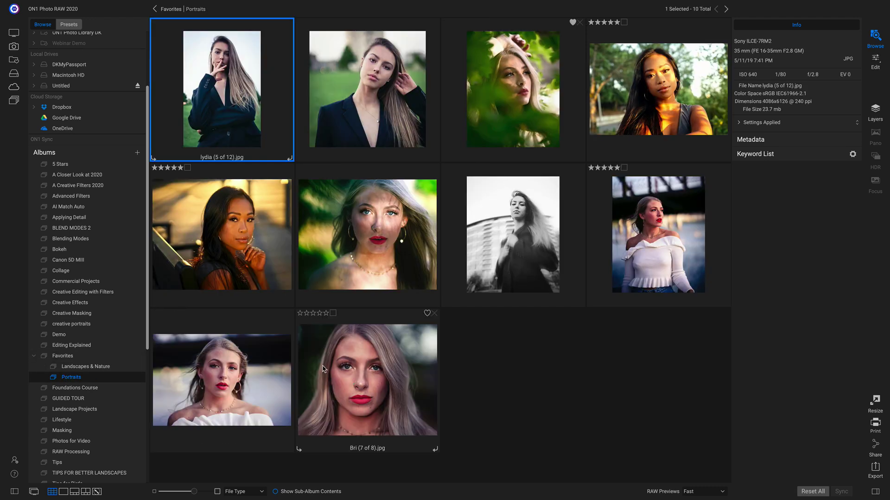
pyautogui.press('super+a')
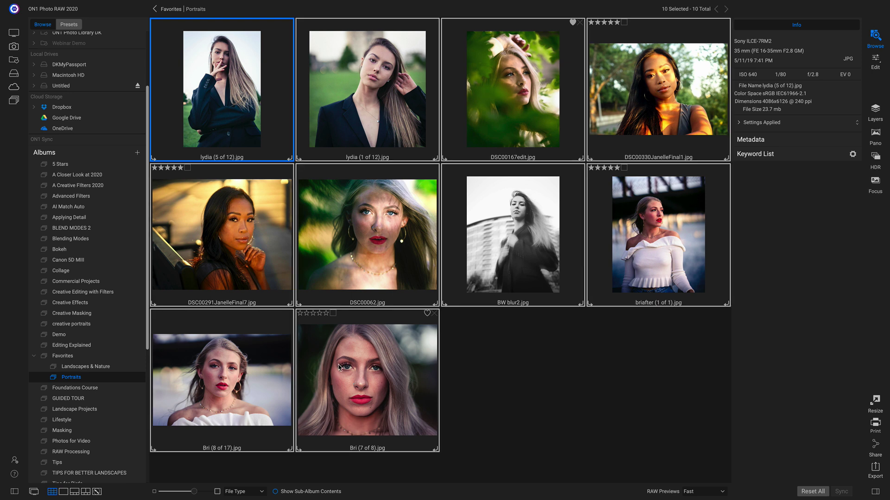
pyautogui.click(874, 426)
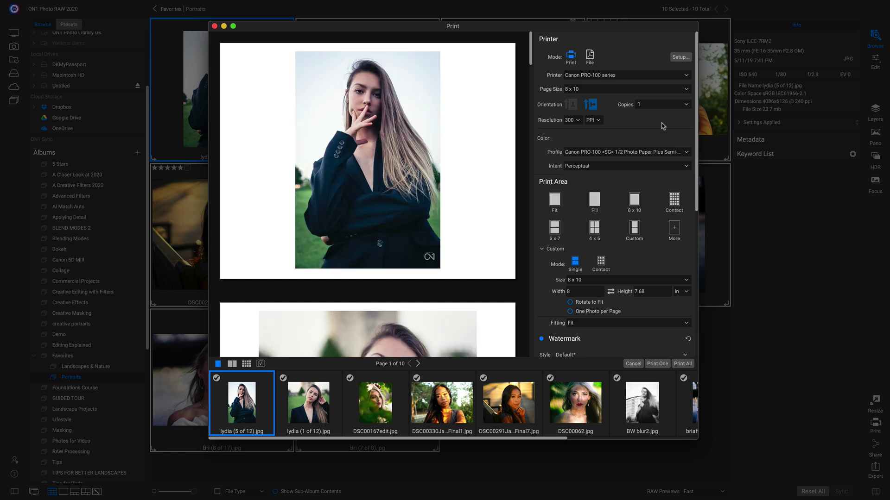
# Use US Letter portrait pages with the Canon PRO-100 <LU> 3 Photo Paper Pro Luster profile.
pyautogui.click(630, 90)
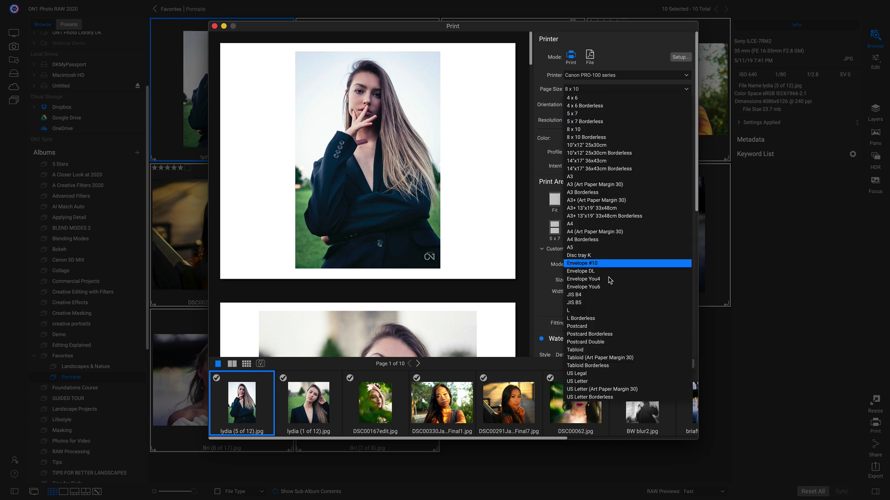
pyautogui.click(600, 382)
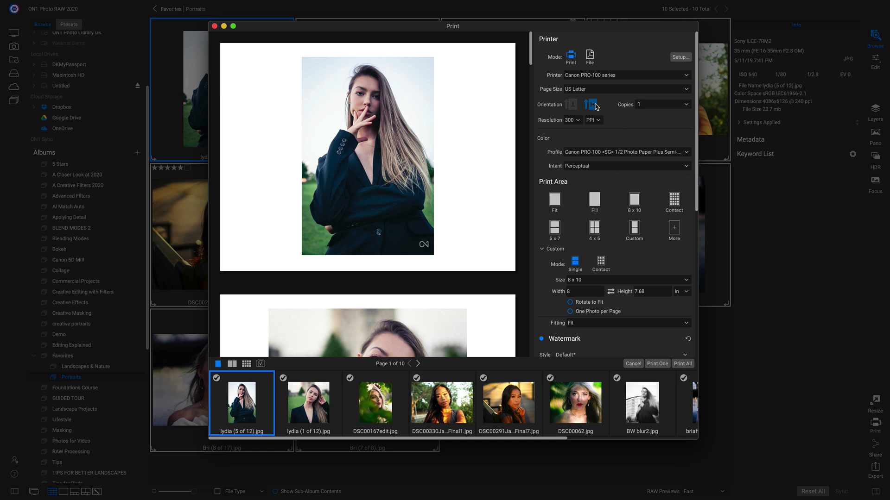
pyautogui.click(573, 106)
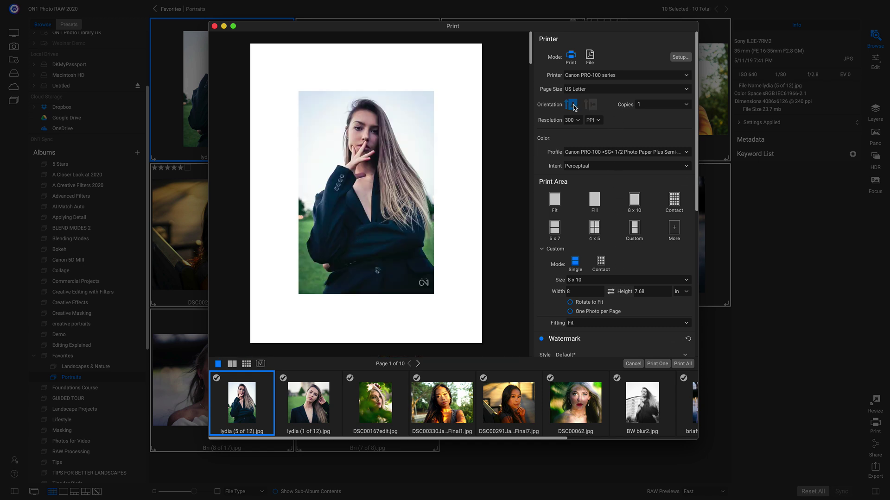
pyautogui.click(598, 152)
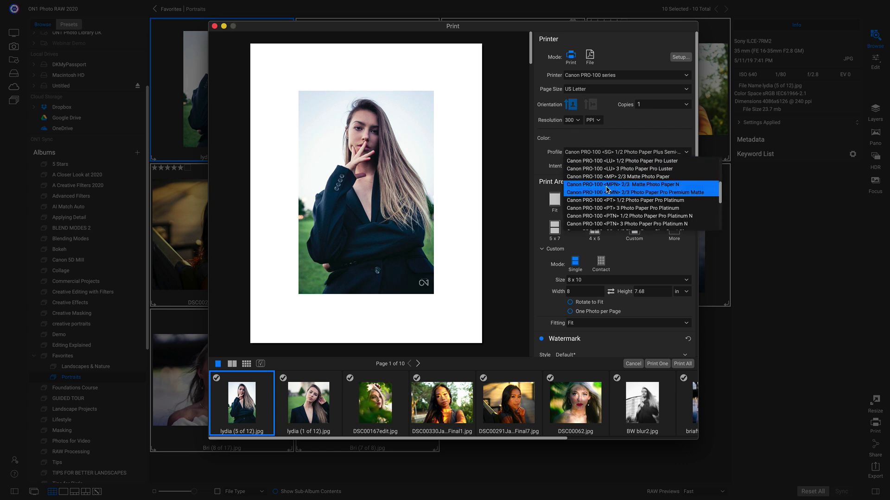
pyautogui.scroll(1, 622, 170)
pyautogui.click(638, 170)
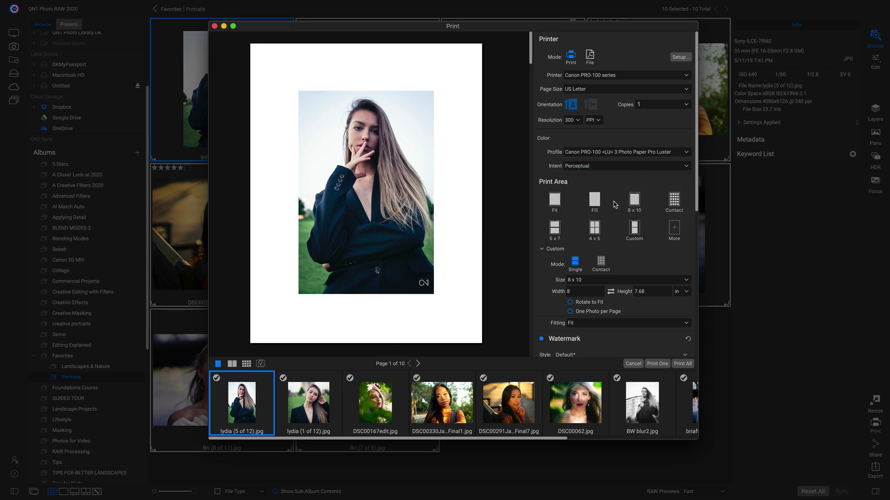
# Apply the 4 x 5 print area preset with Rotate to Fit off and Fitting set to Fit.
pyautogui.click(595, 229)
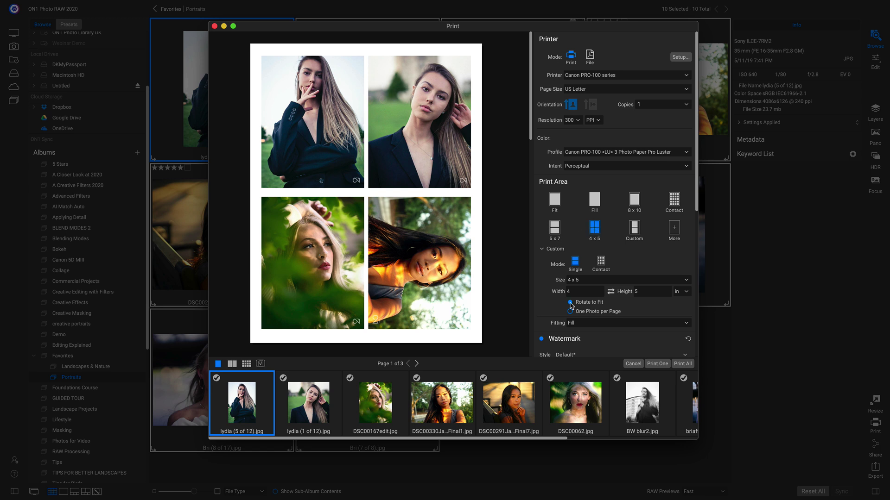
pyautogui.click(579, 290)
pyautogui.click(588, 302)
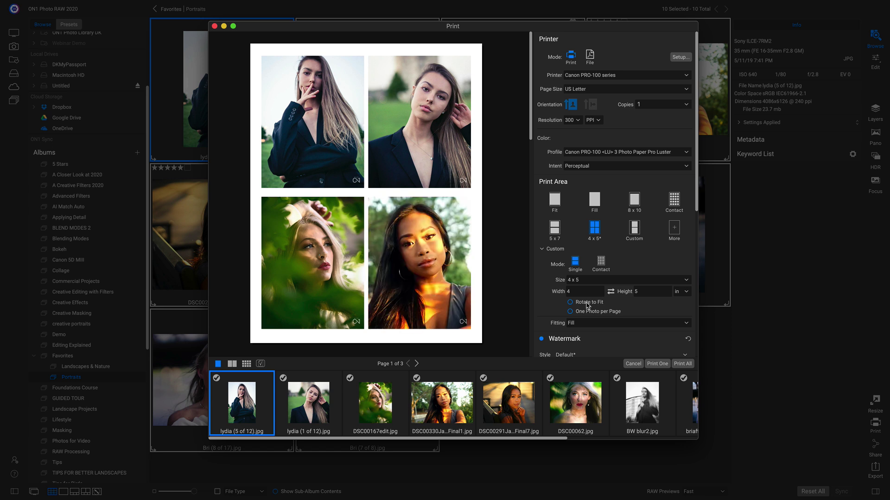
pyautogui.click(594, 323)
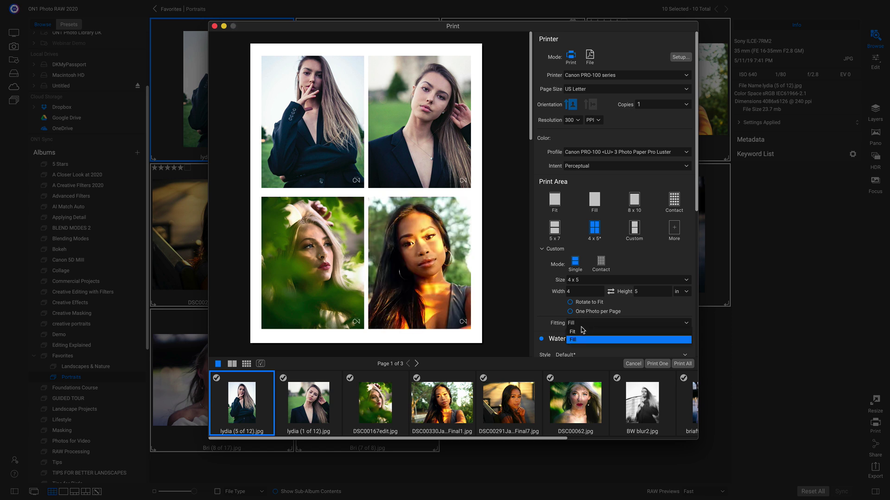
pyautogui.click(585, 332)
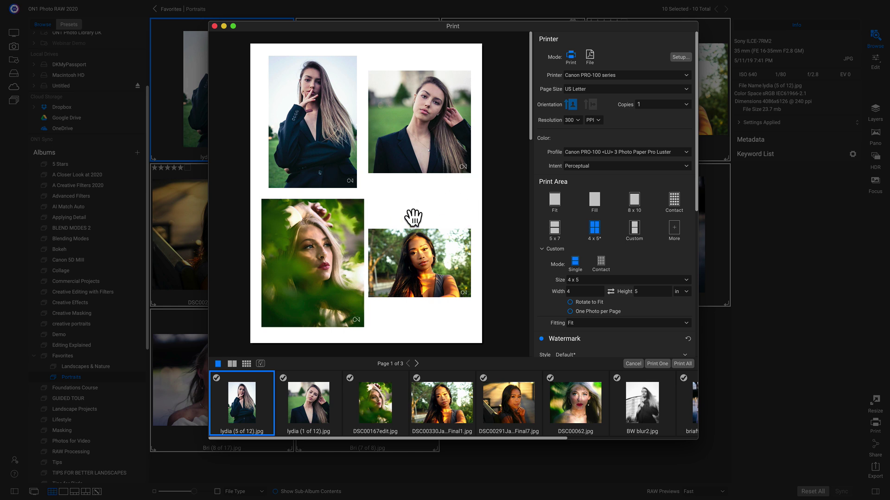
# Toggle off the Watermark and Sharpening sections in the print settings.
pyautogui.scroll(-2, 603, 234)
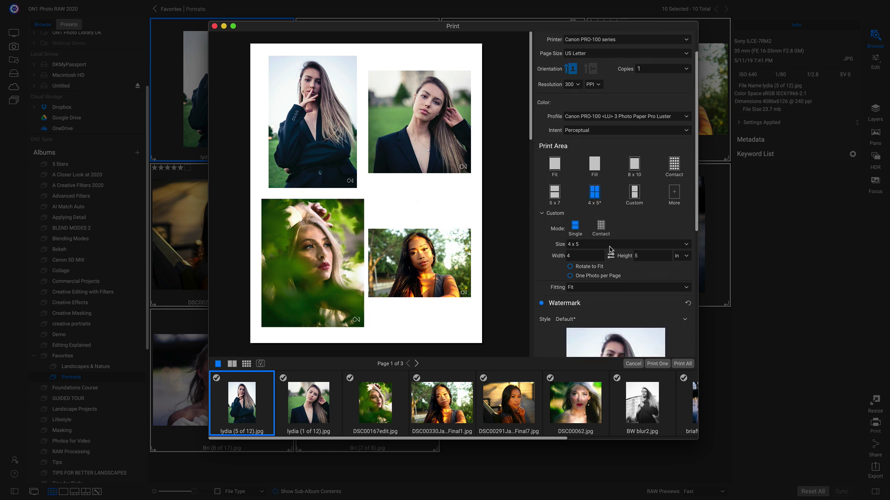
pyautogui.click(541, 303)
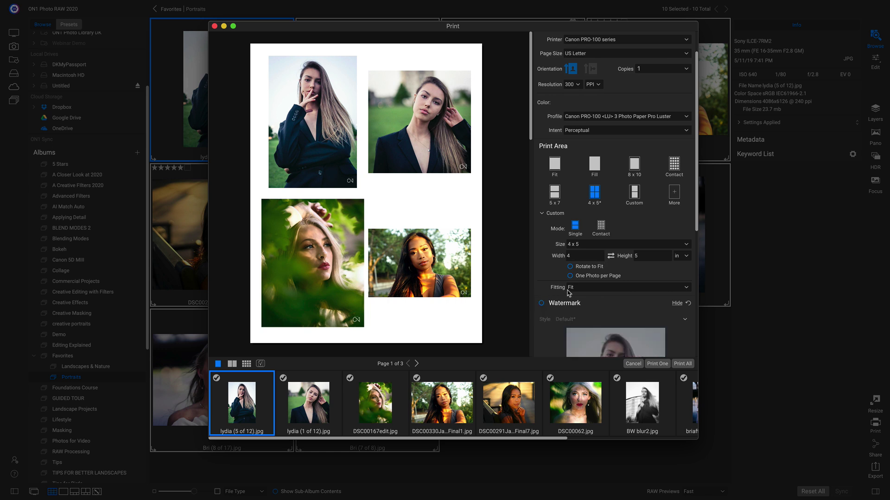
pyautogui.scroll(-6, 593, 271)
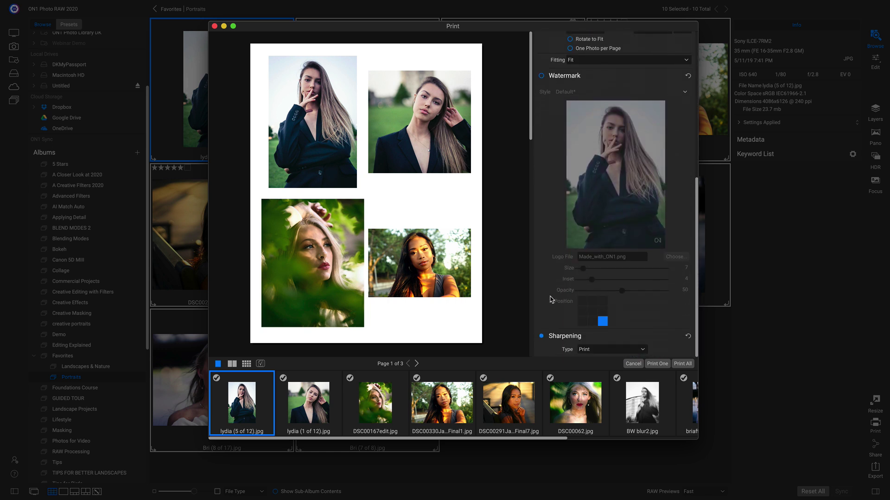
pyautogui.click(542, 336)
# Hide the watermark preview and bring the print preview back to page 1 of 3.
pyautogui.scroll(3, 675, 278)
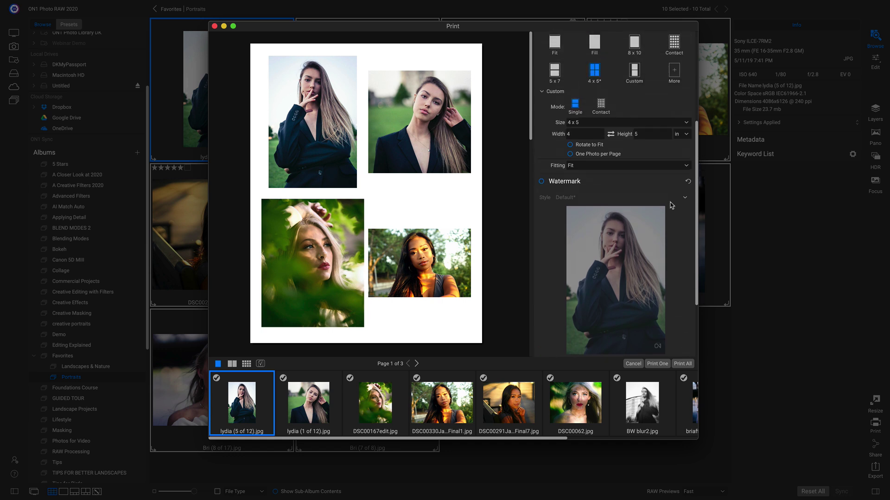
pyautogui.click(674, 184)
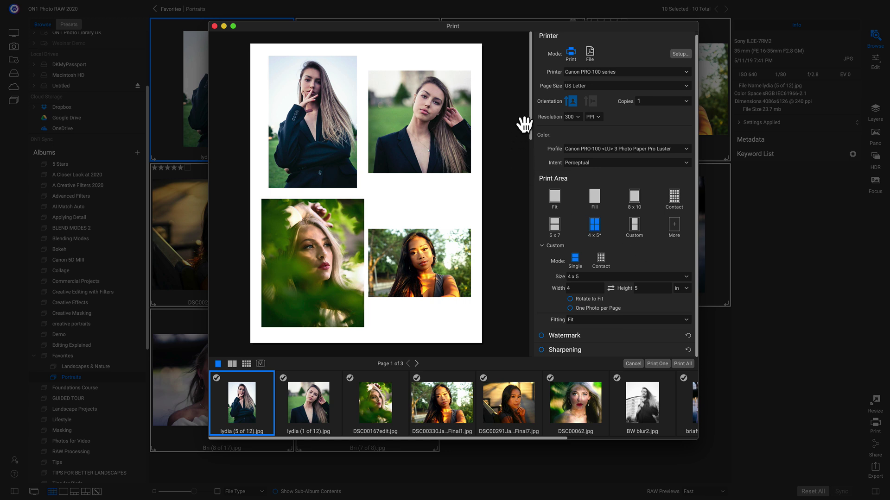
pyautogui.moveTo(533, 117); pyautogui.dragTo(525, 321)
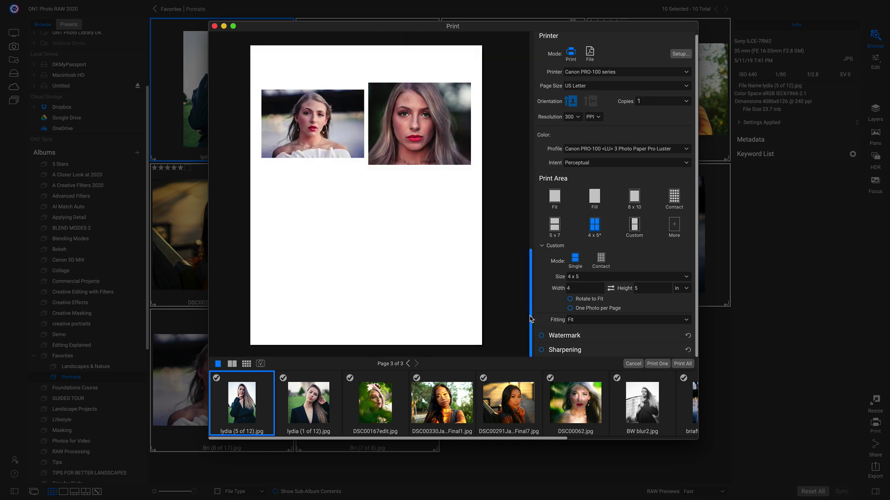
pyautogui.moveTo(531, 318); pyautogui.dragTo(524, 84)
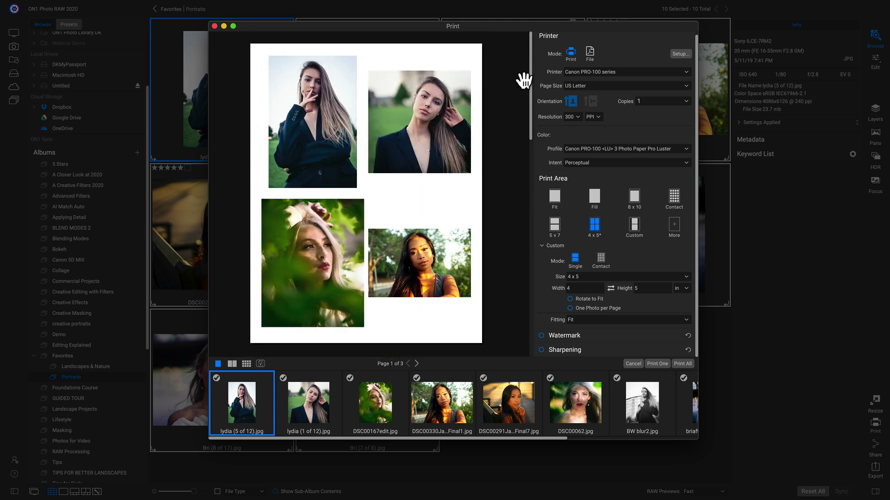
# Set the printer's Quality & Media type to Photo Paper Pro Luster, save, and Print All pages.
pyautogui.click(679, 54)
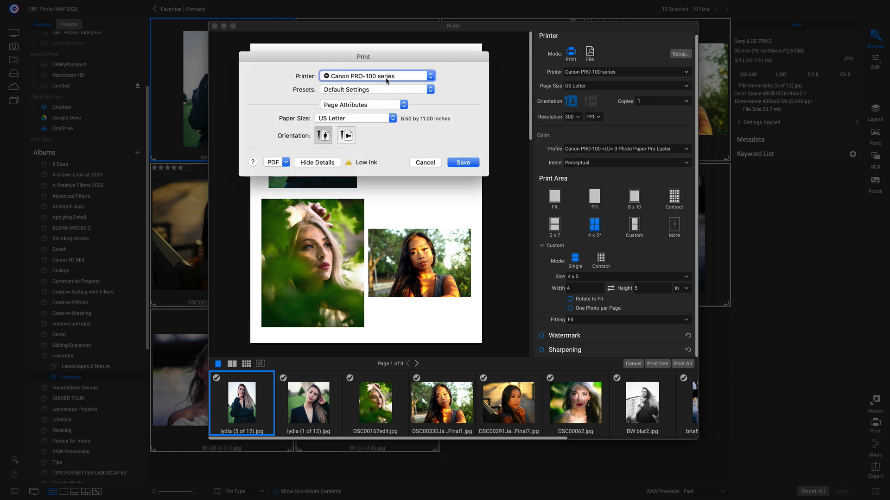
pyautogui.click(365, 105)
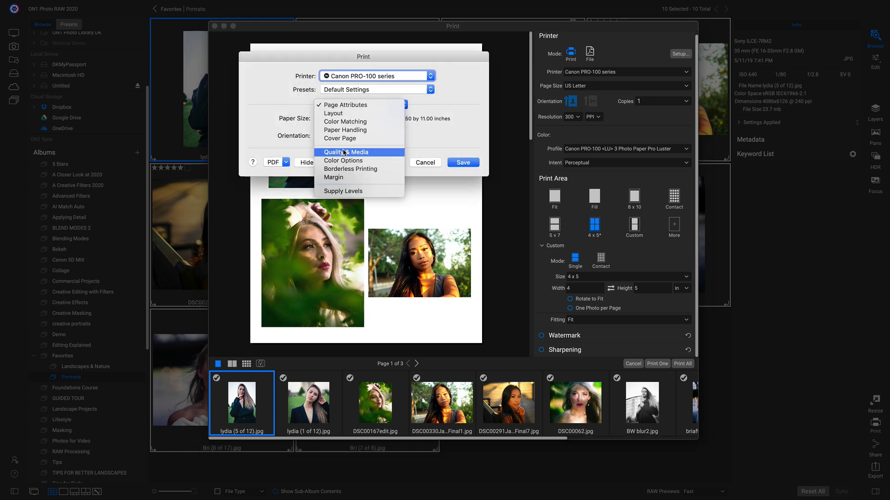
pyautogui.click(343, 153)
pyautogui.click(372, 123)
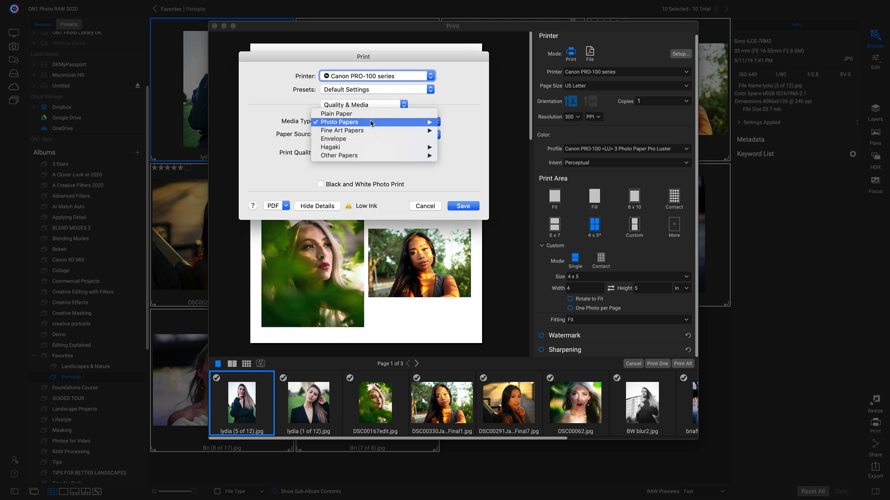
pyautogui.moveTo(376, 124)
pyautogui.click(480, 156)
pyautogui.click(464, 206)
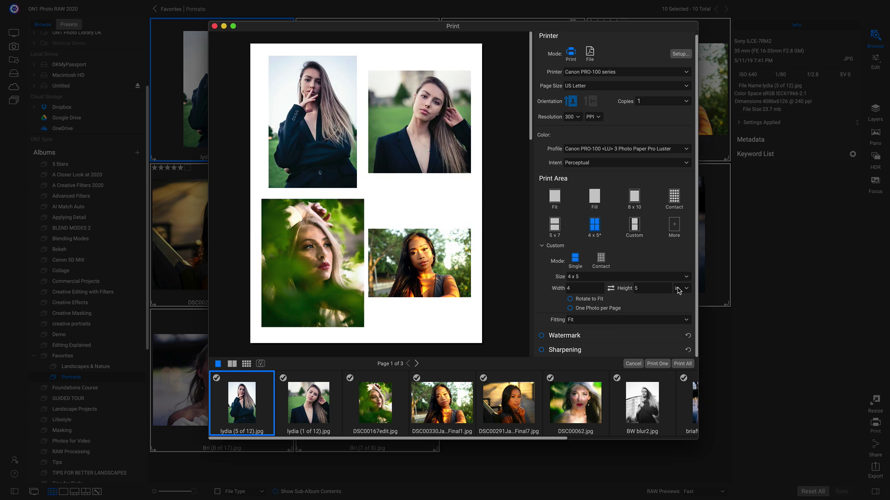
pyautogui.click(682, 365)
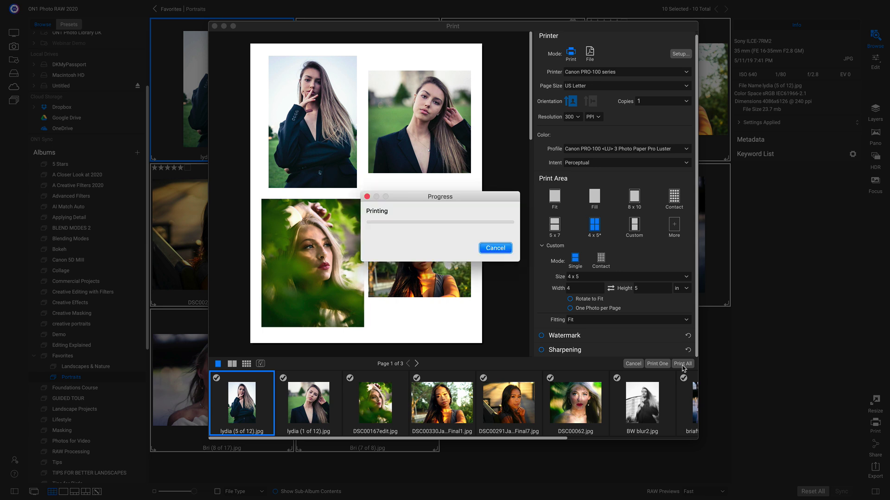